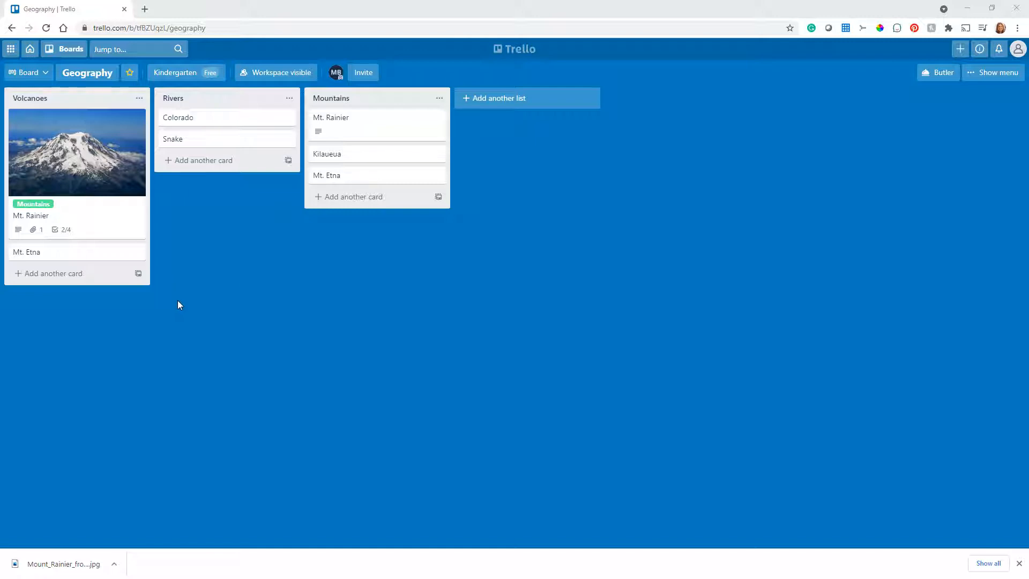
- Archive the Mt. Rainier card in the Volcanoes list directly from the board, without opening the card
left_click(139, 121)
left_click(138, 121)
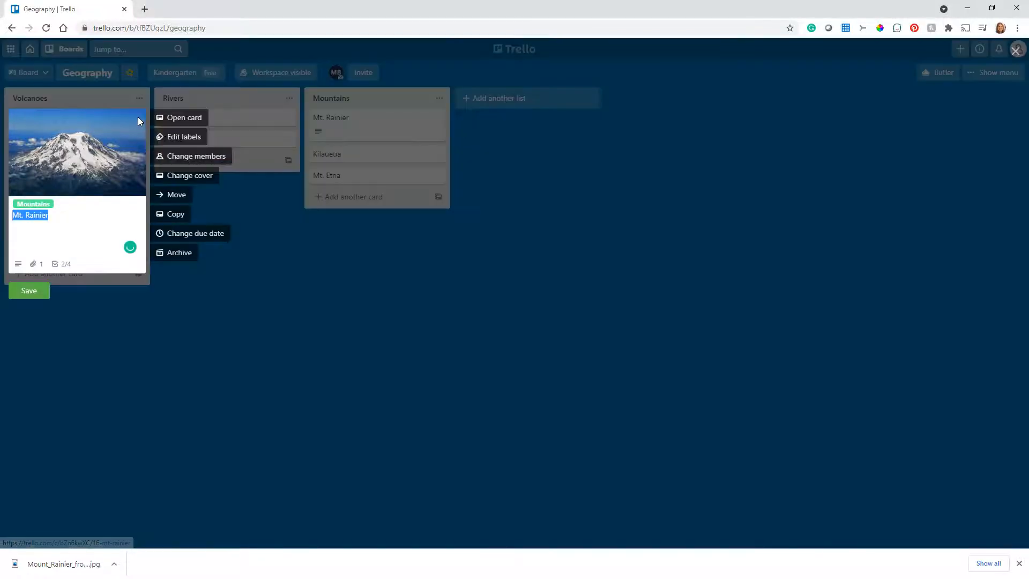
left_click(178, 254)
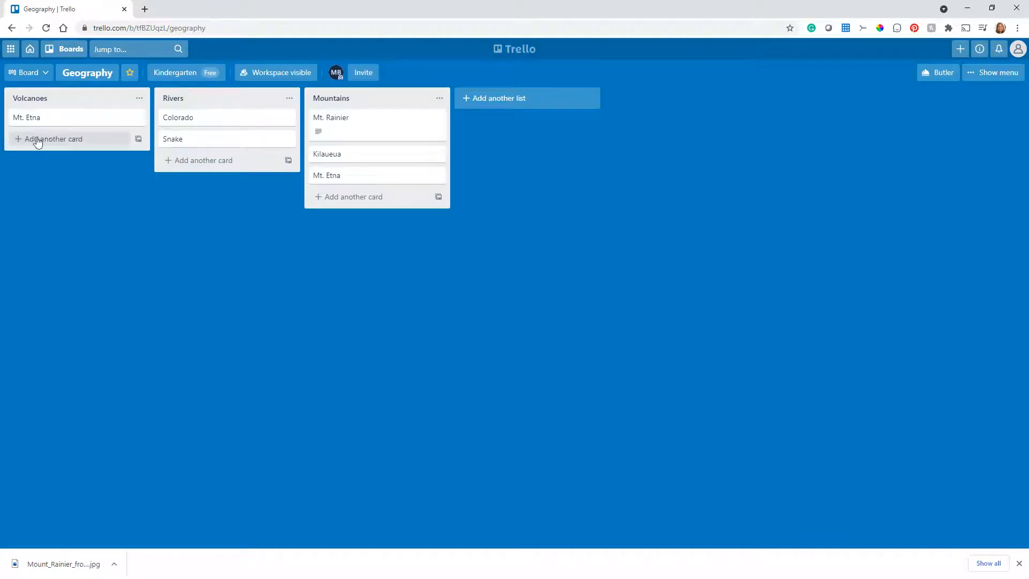
- Archive the Mt. Etna card in the Volcanoes list and send it back to the board instead of deleting it
left_click(57, 121)
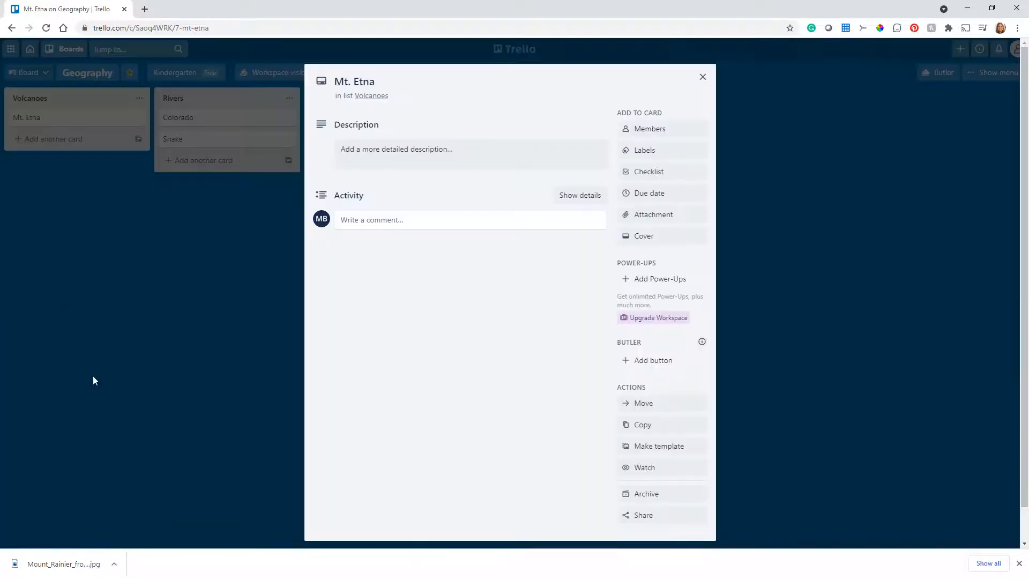
left_click(650, 495)
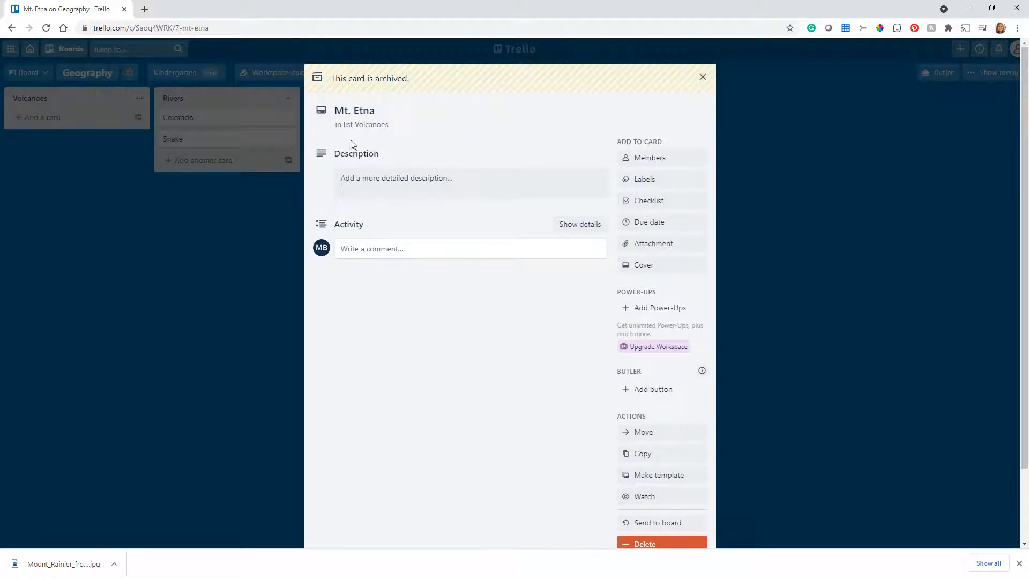
scroll(502, 394, "down", 2)
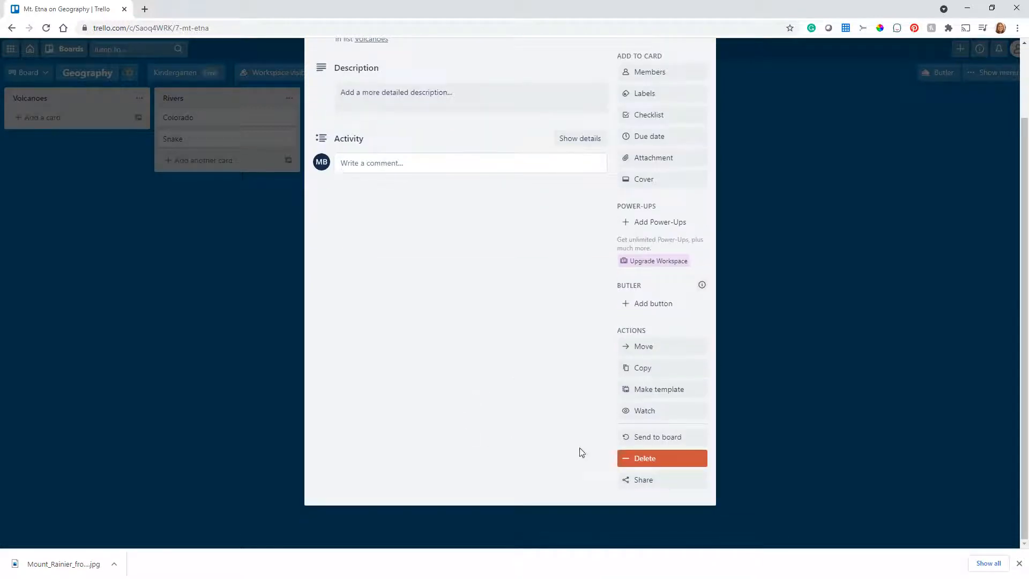
left_click(645, 465)
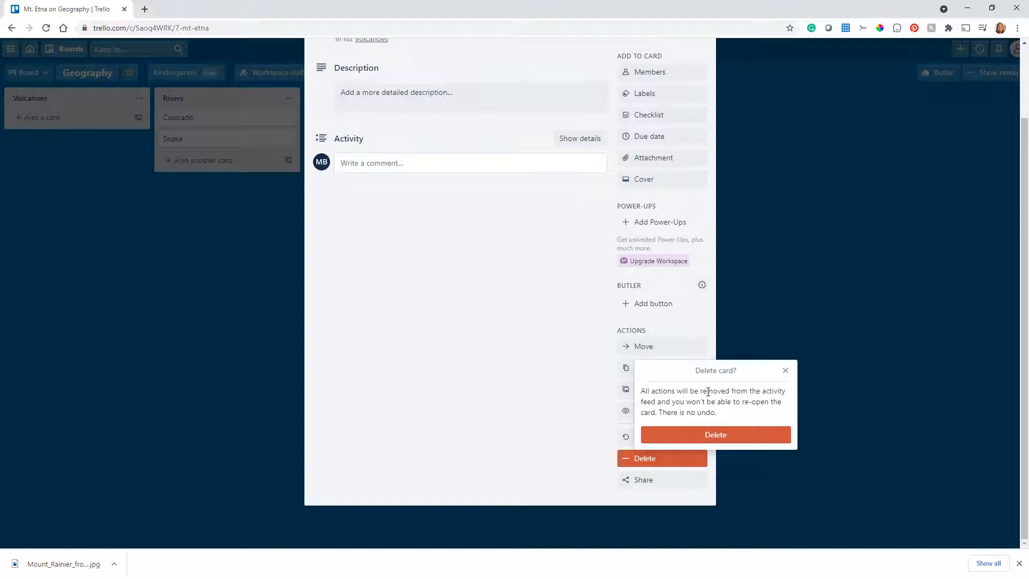
left_click(785, 370)
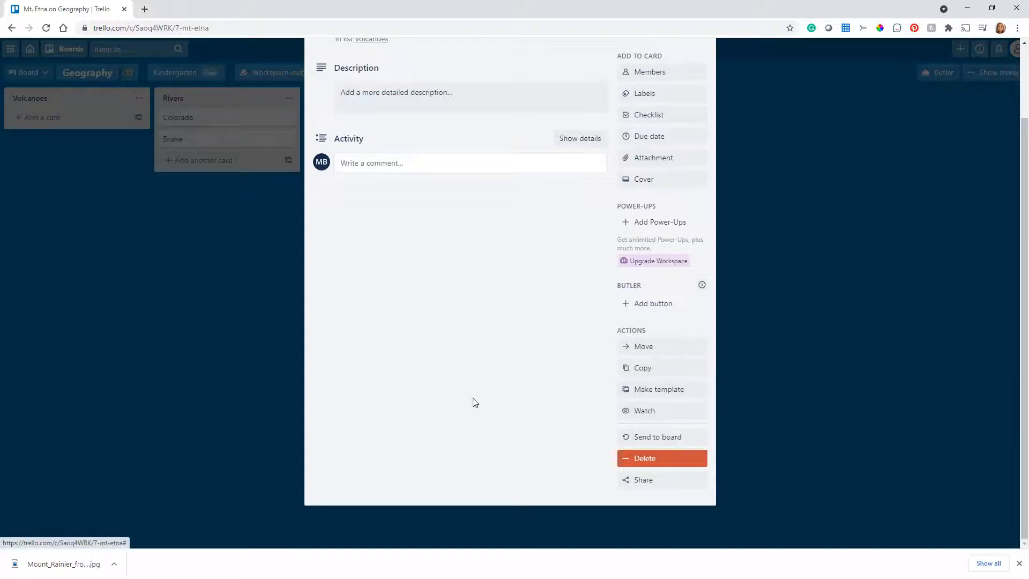
left_click(660, 438)
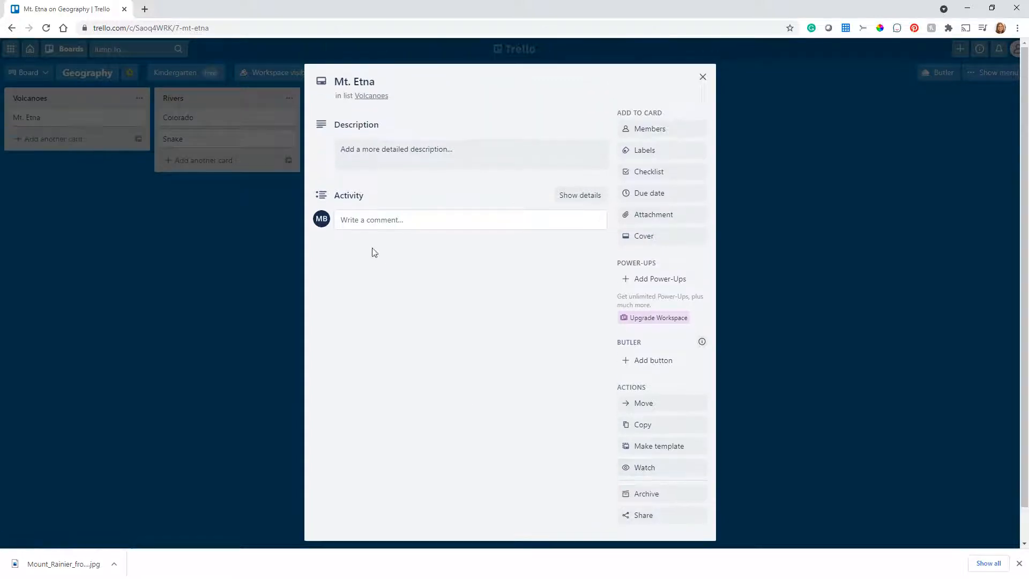
- Archive the open Mt. Etna card again and permanently delete it
scroll(571, 387, "down", 1)
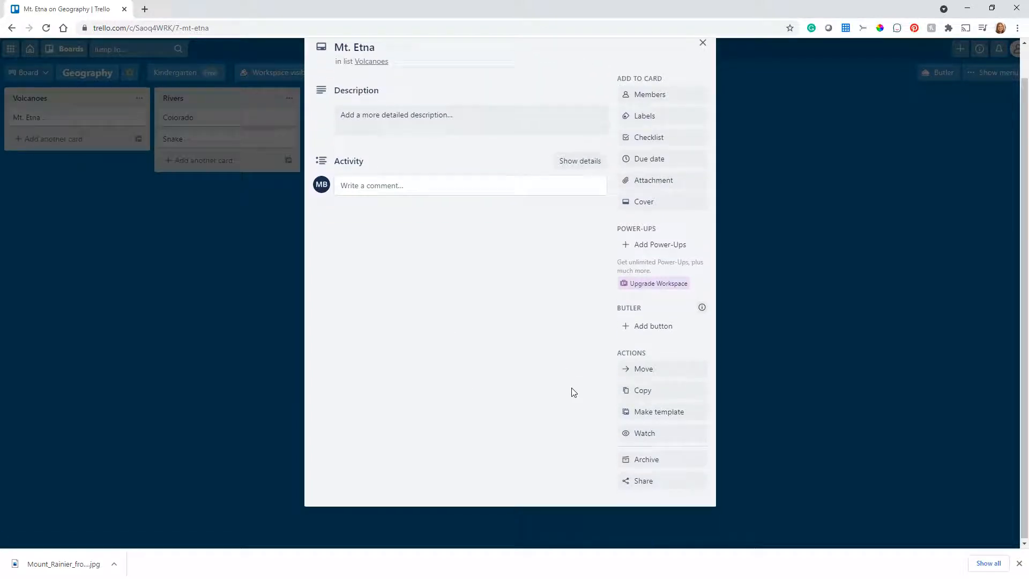
left_click(657, 458)
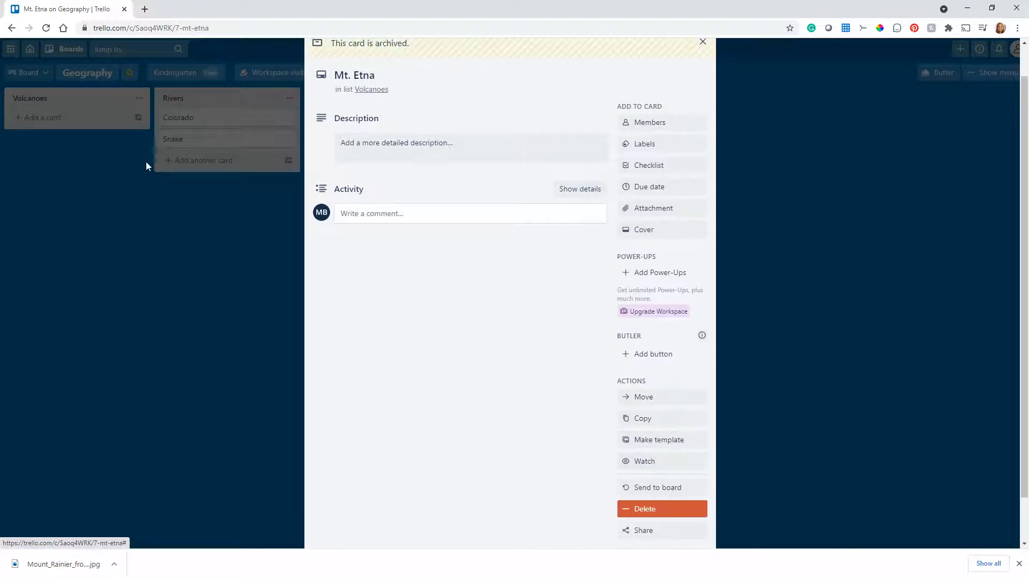
left_click(676, 512)
left_click(699, 481)
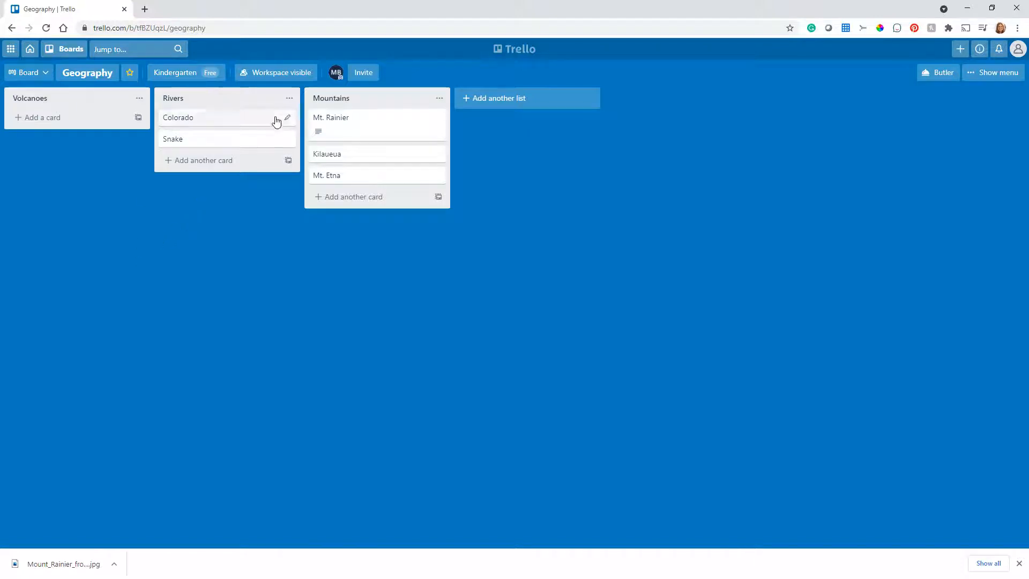
- Archive all cards in the Rivers list, and archive the Rivers list itself
left_click(290, 100)
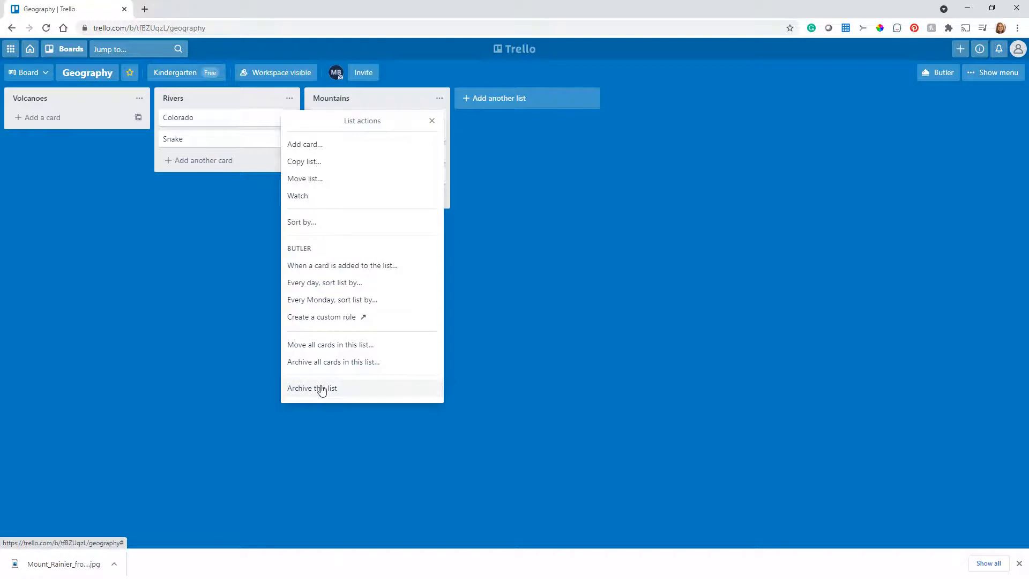
left_click(338, 362)
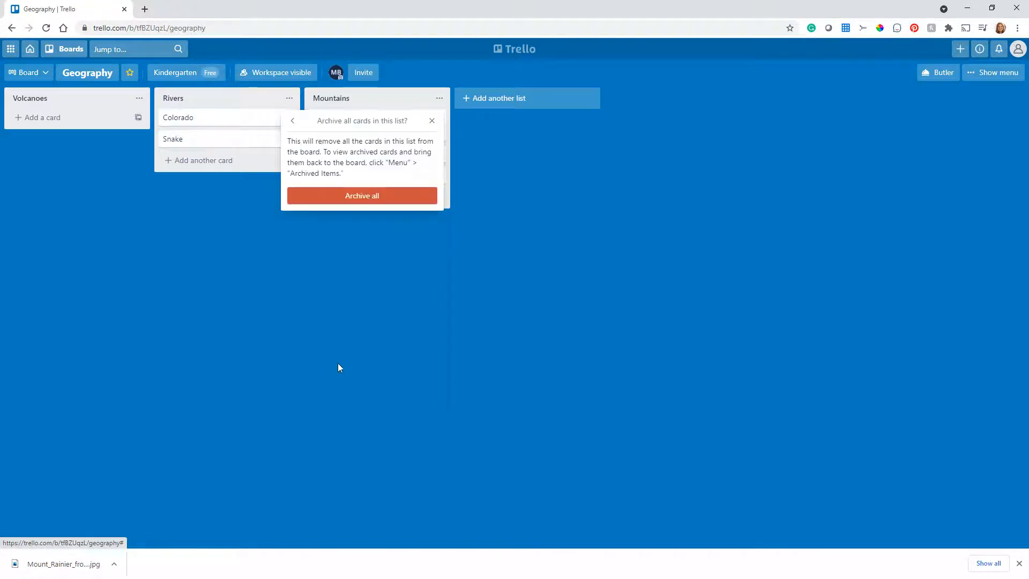
left_click(355, 200)
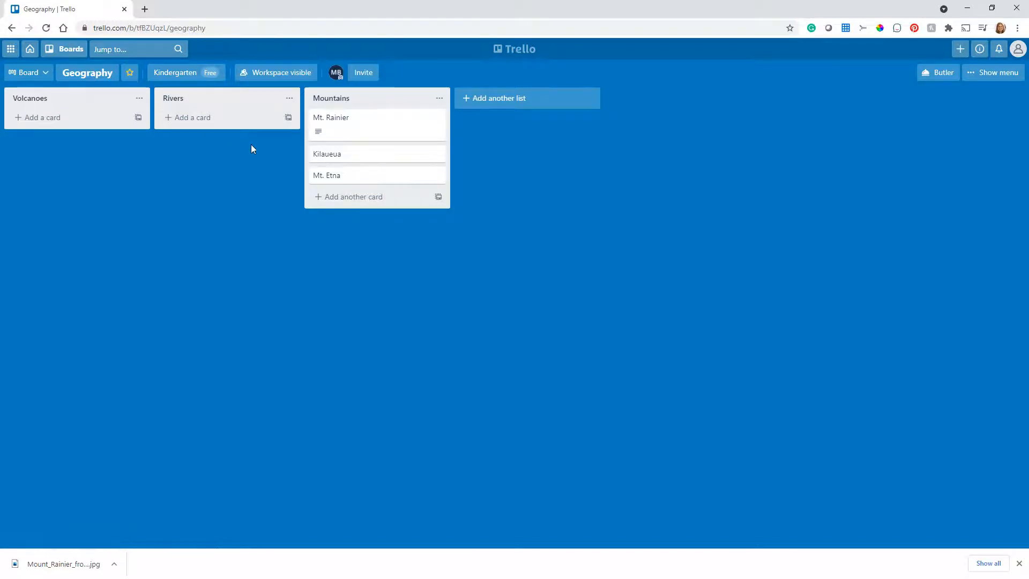
left_click(289, 98)
left_click(316, 362)
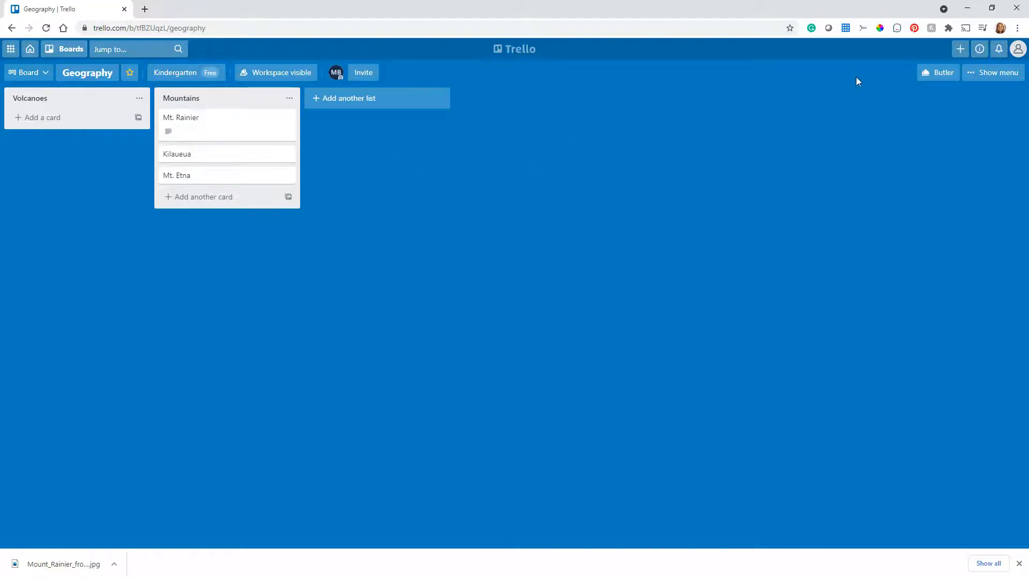
- Open the board's archived items and send the Mt. Rainier card with the 2/4 checklist back to the board
left_click(990, 73)
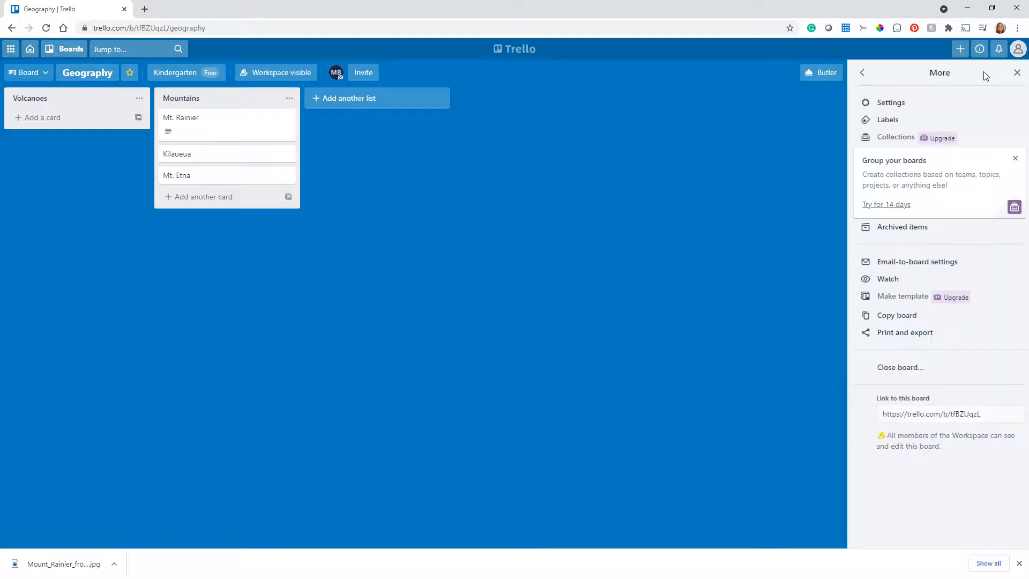
left_click(895, 229)
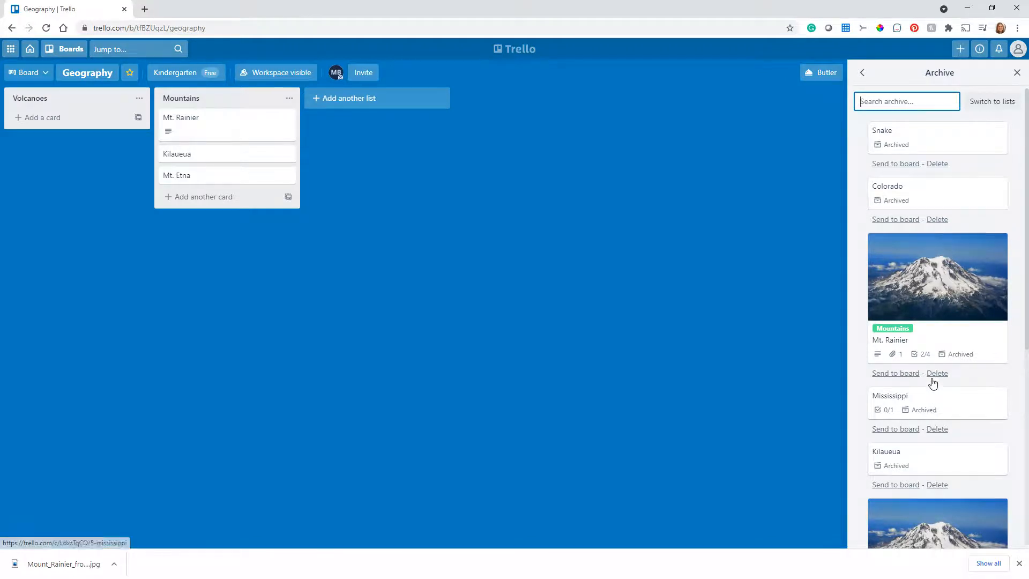
left_click(895, 373)
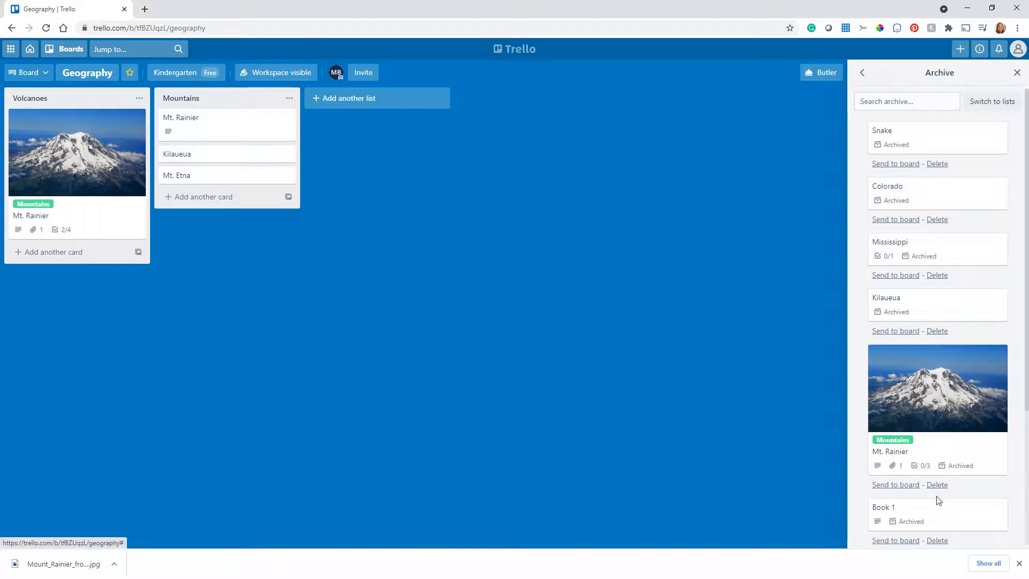
- Permanently delete the archived Book 1 card just below Mt. Rainier and look through the remaining archived cards
left_click(937, 540)
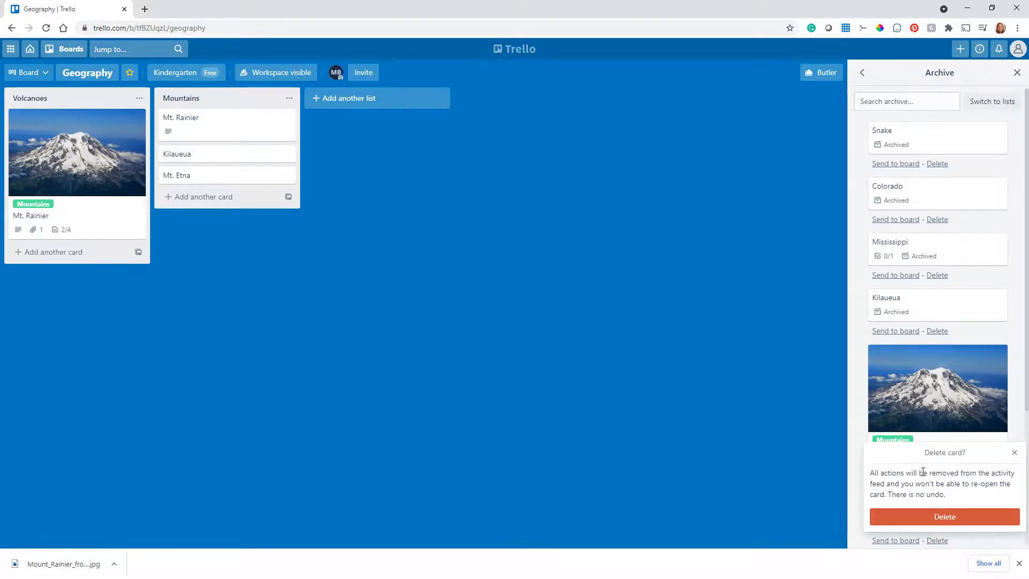
left_click(944, 518)
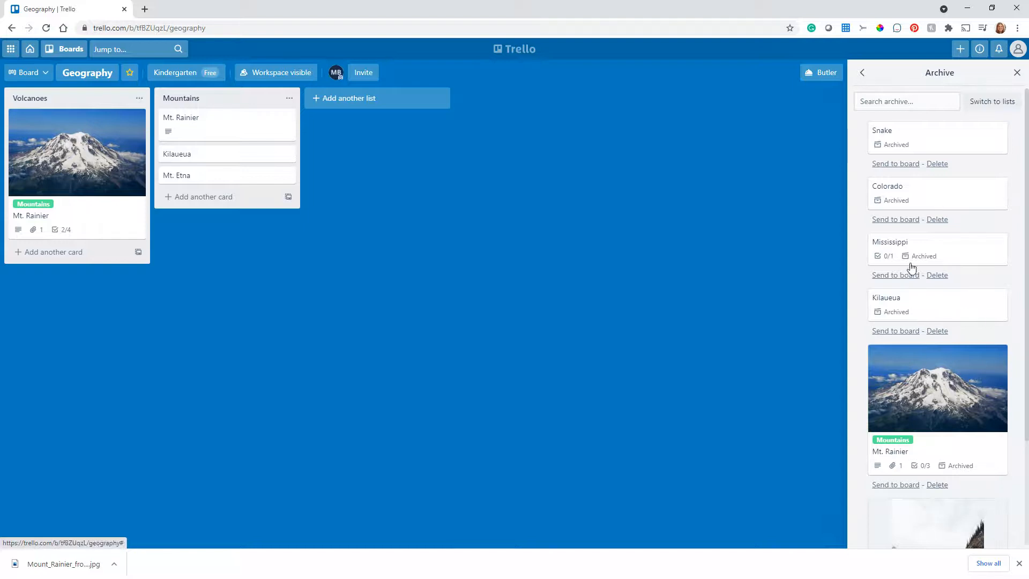
scroll(955, 322, "down", 3)
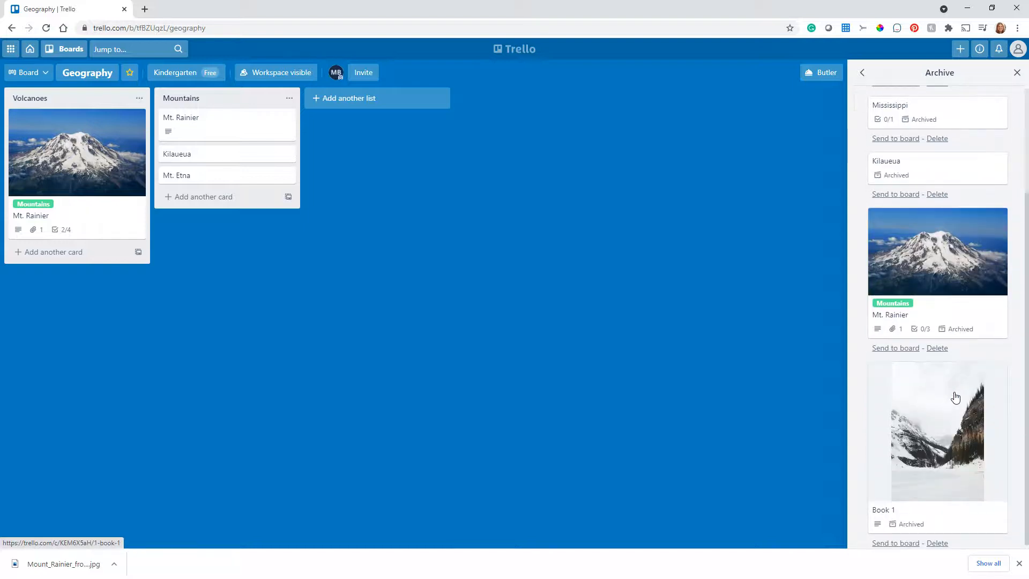
scroll(953, 395, "up", 3)
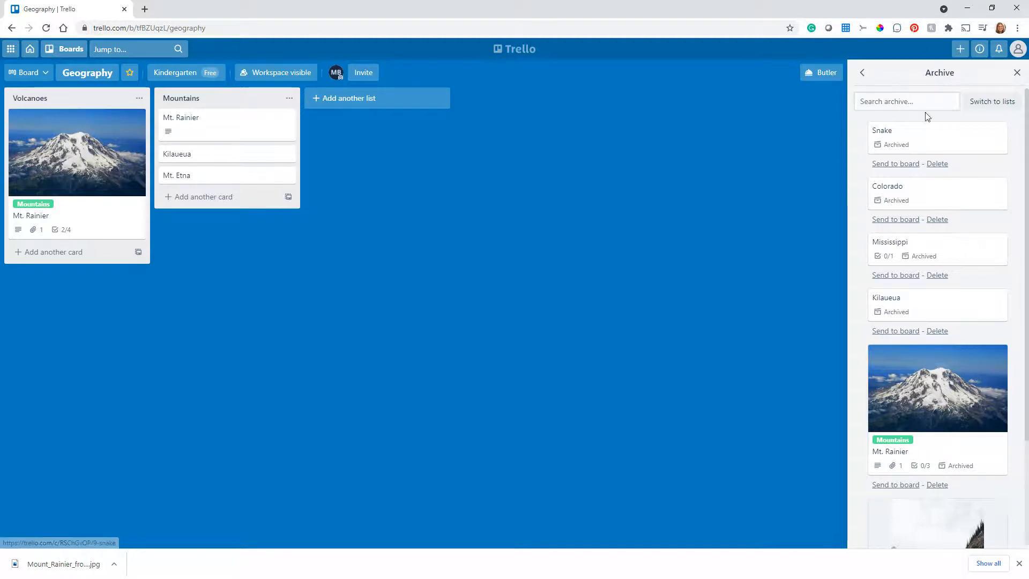
- Search the archived cards for "rainier" and clear the search
left_click(901, 106)
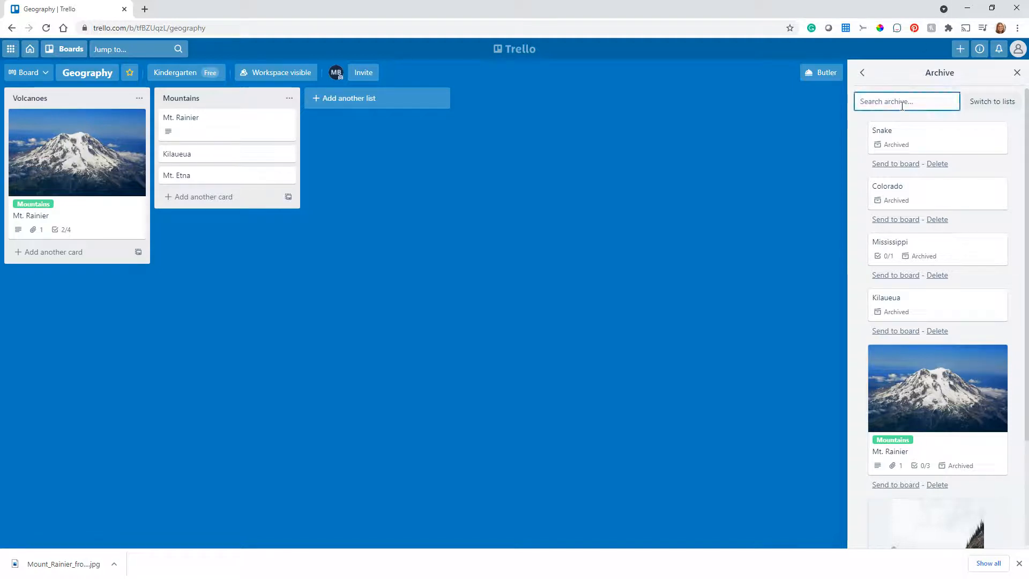
type("rainier")
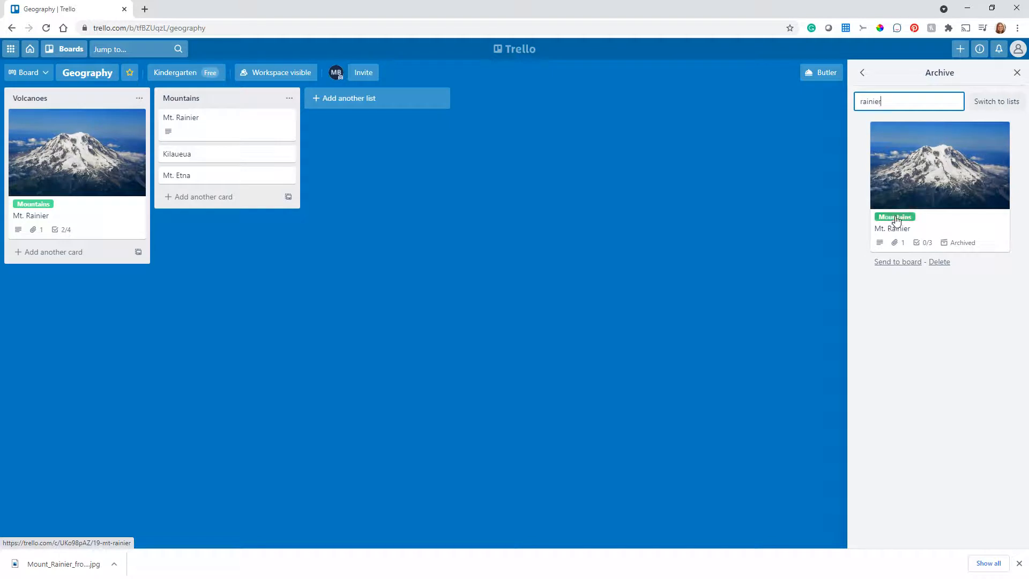
key("BackSpace")
key("BackSpace")
key("BackSpace")
key("BackSpace")
key("BackSpace")
key("BackSpace")
key("BackSpace")
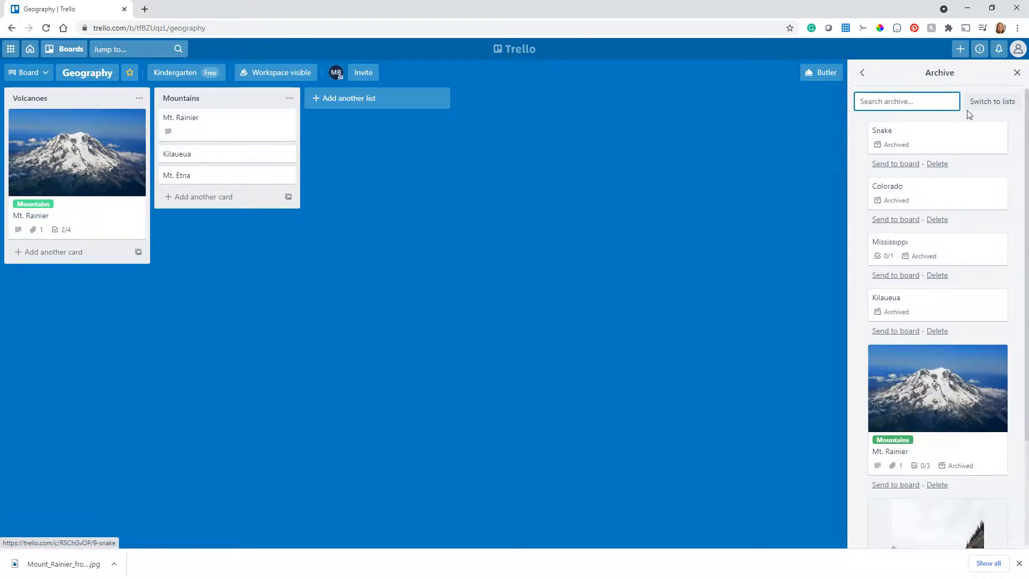
- Show the archived lists instead of cards and send the Rivers list back to the board
left_click(991, 104)
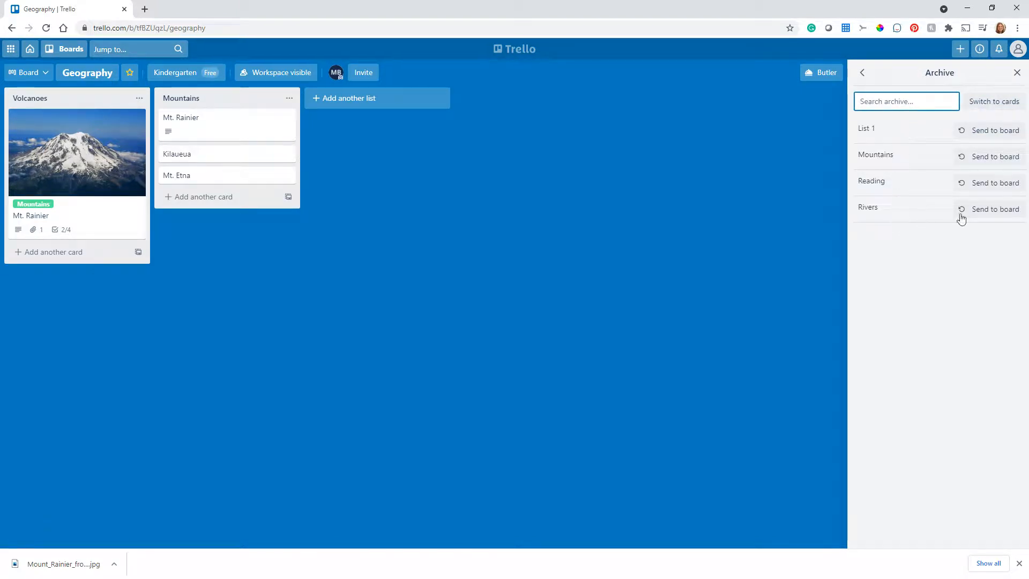
left_click(988, 210)
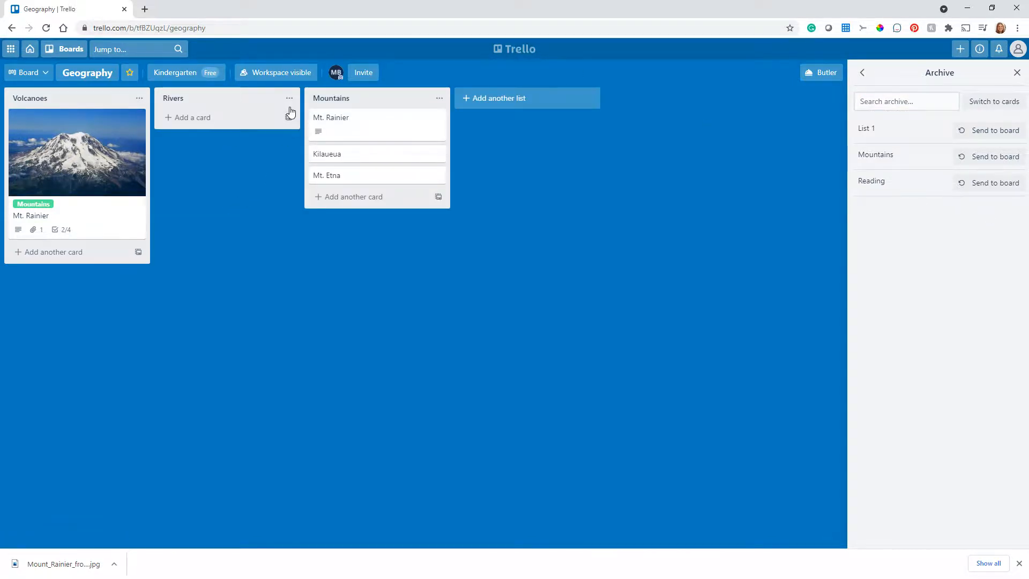
- Close the Geography board and re-open it
left_click(862, 75)
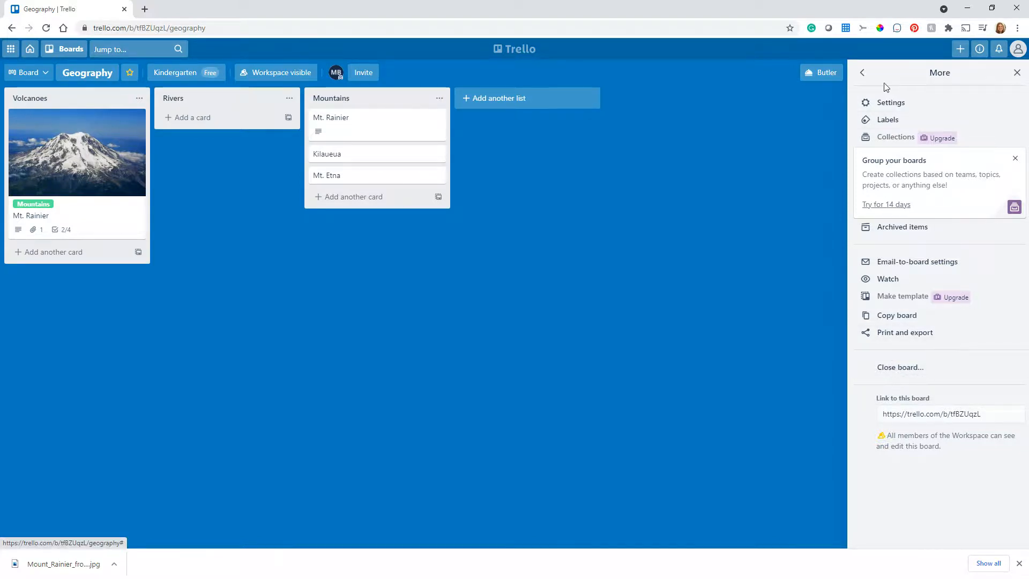
left_click(863, 75)
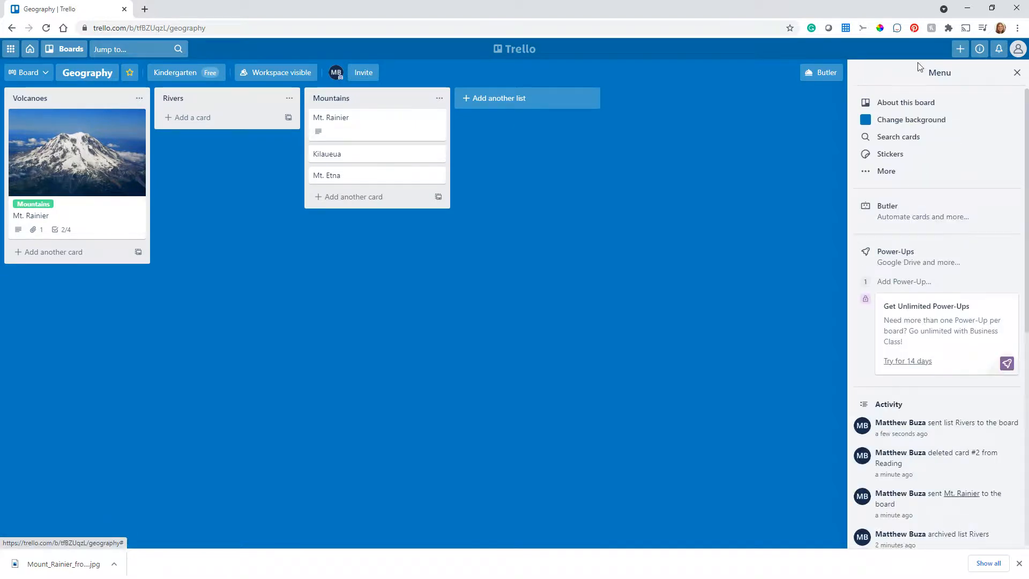
left_click(897, 178)
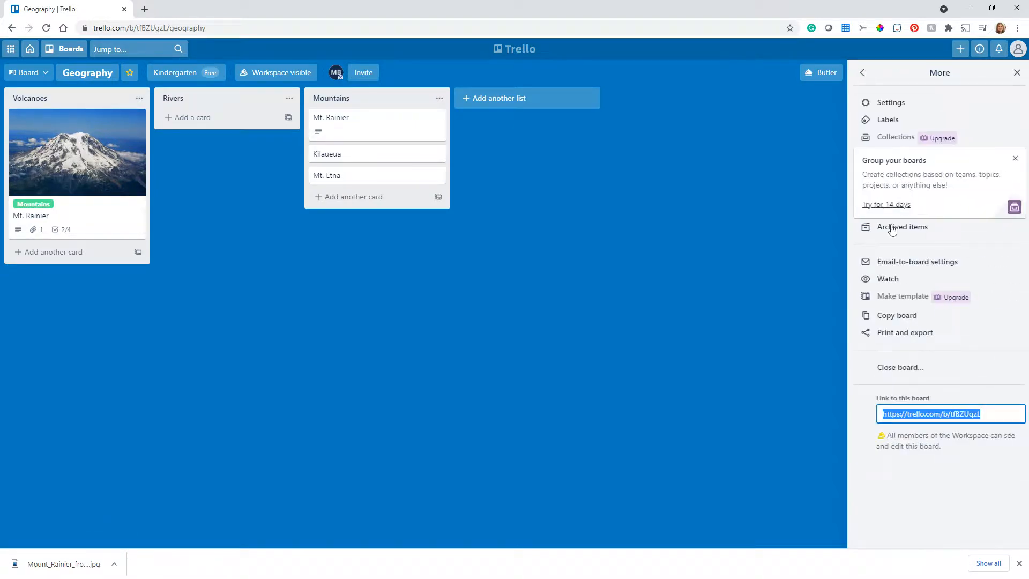
left_click(915, 373)
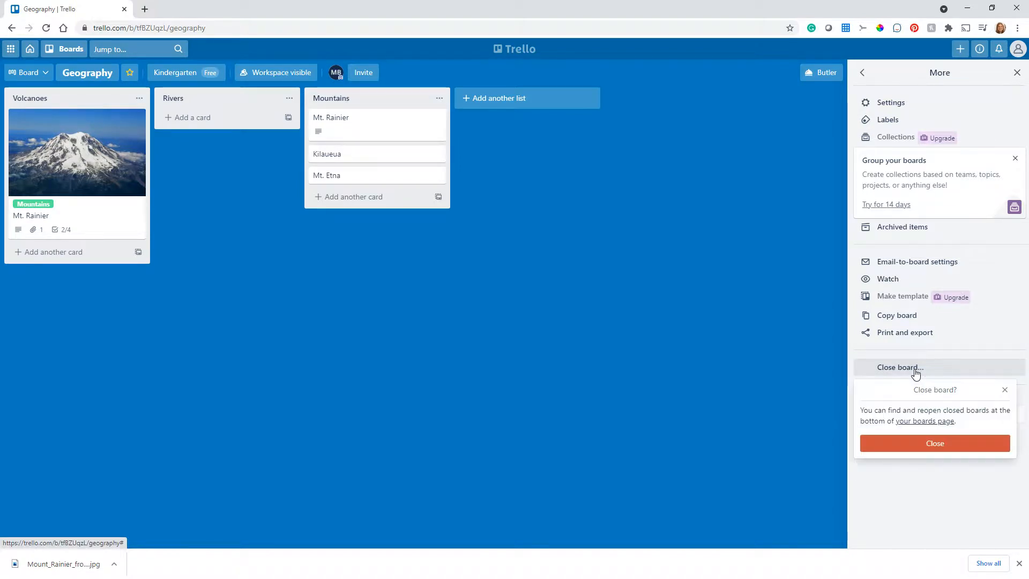
left_click(936, 445)
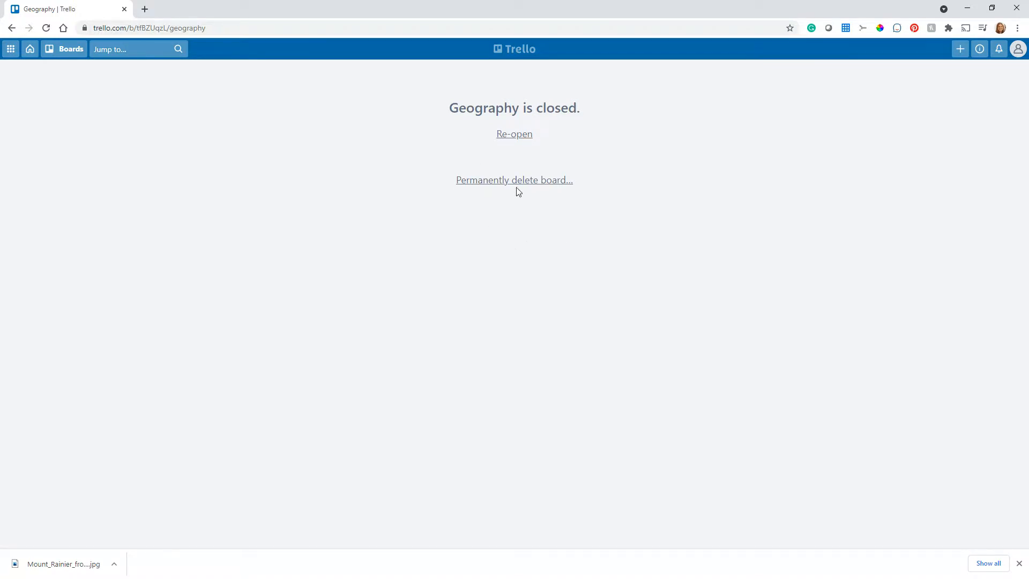
left_click(512, 135)
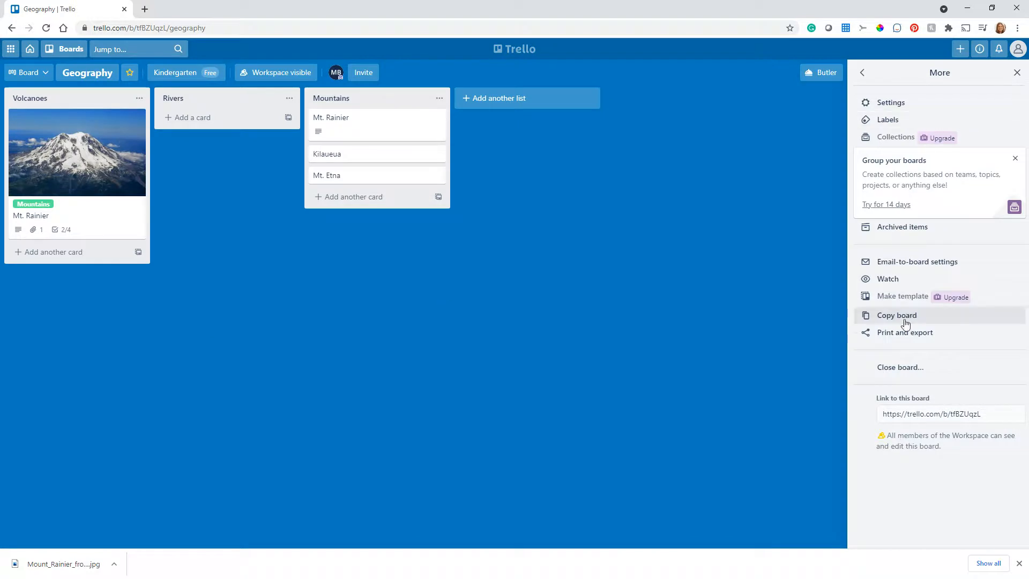
- Close the re-opened Geography board again and open the list of available boards
left_click(902, 367)
left_click(934, 443)
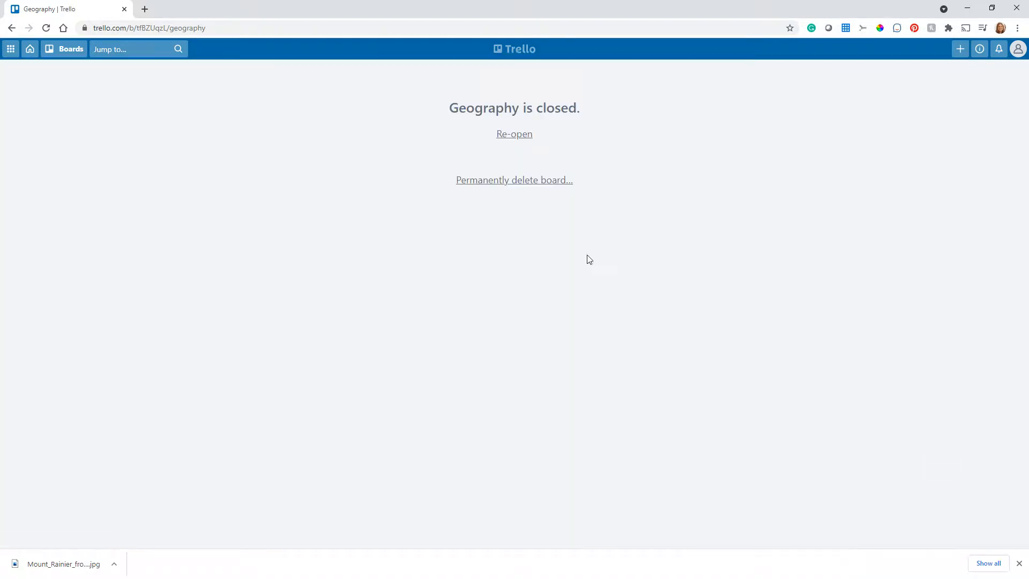
left_click(66, 49)
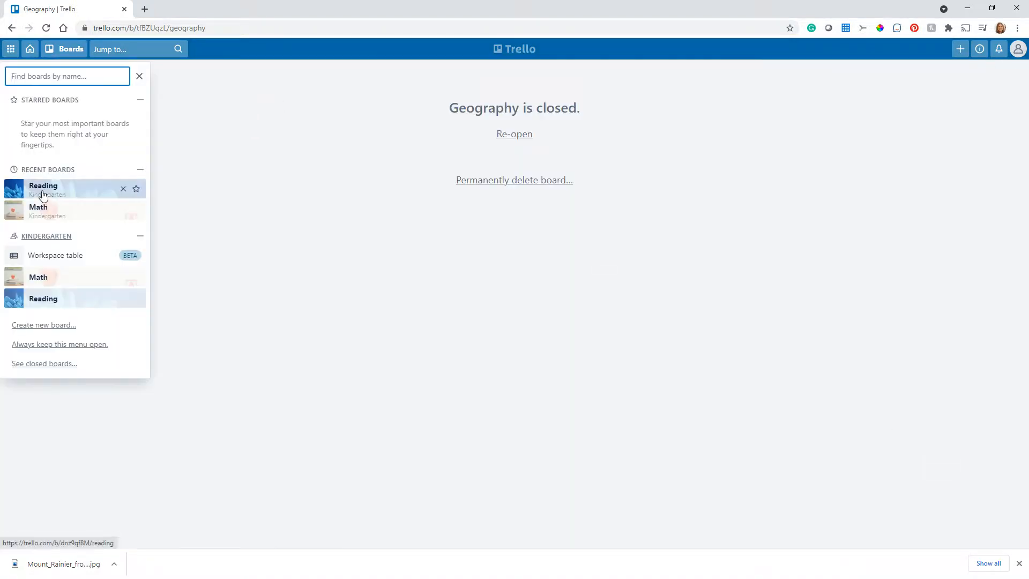
- Switch to the Reading board, bring up the list of closed boards and view its filter choices, keeping All boards
left_click(43, 196)
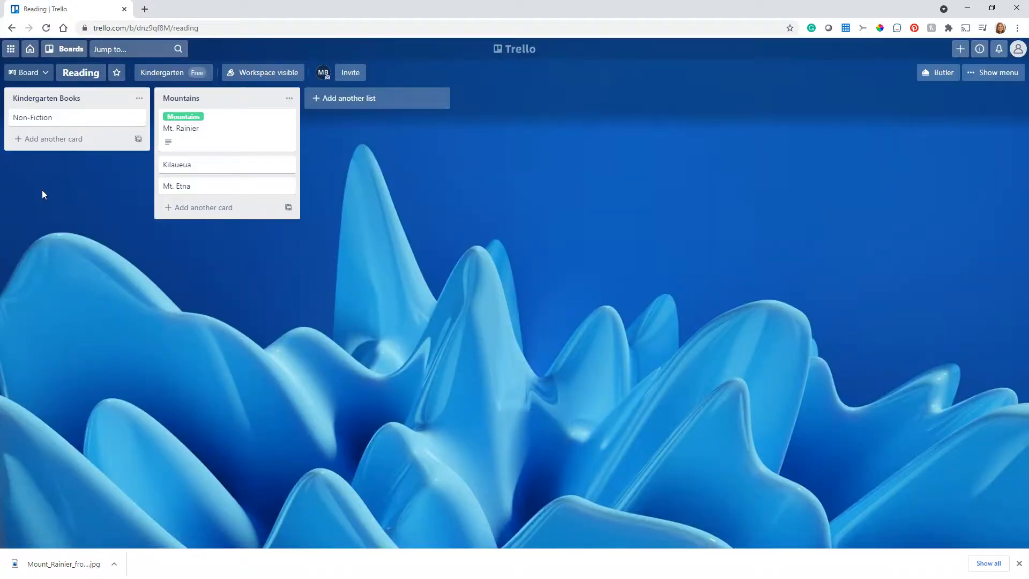
left_click(64, 50)
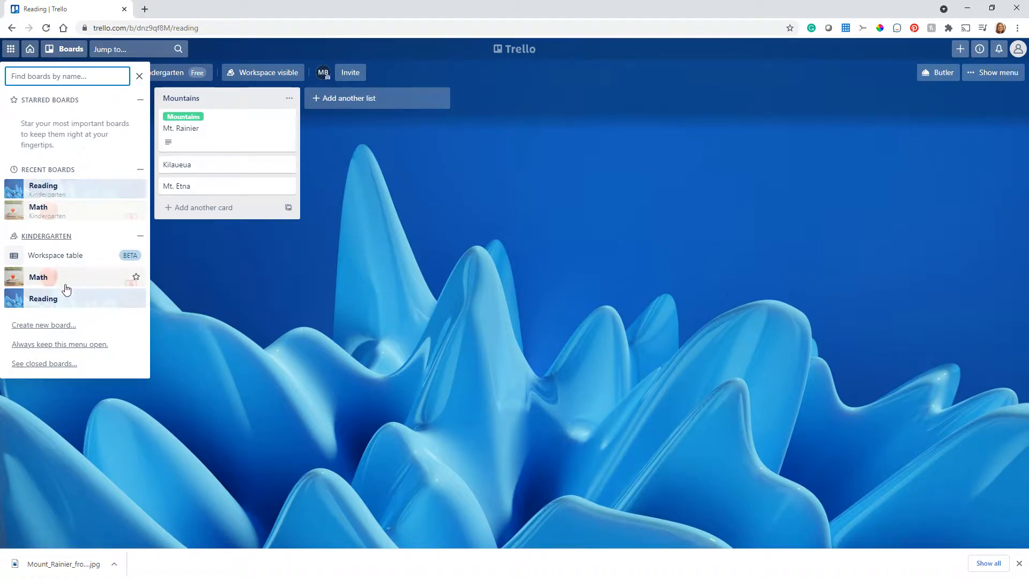
left_click(50, 364)
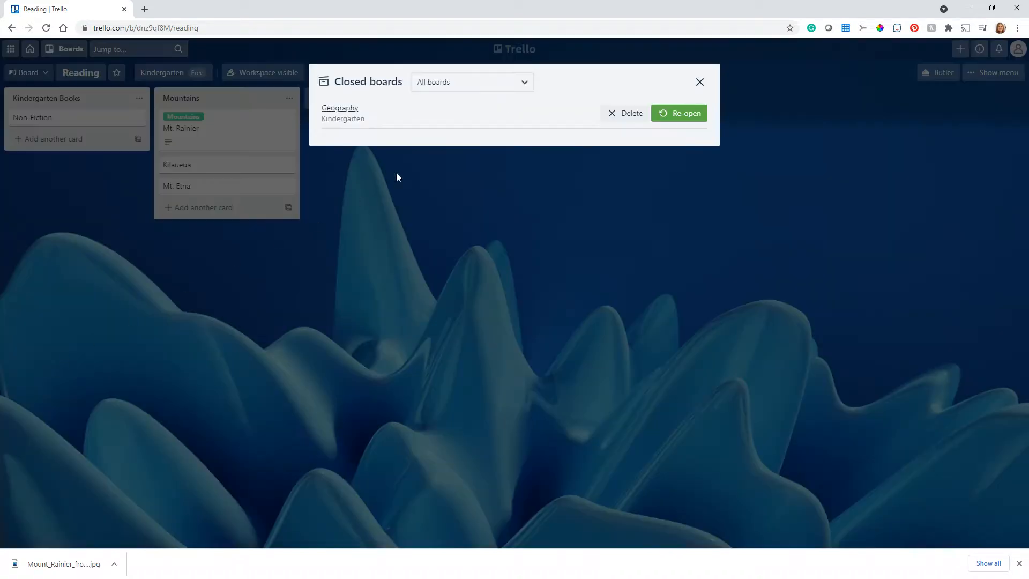
left_click(524, 84)
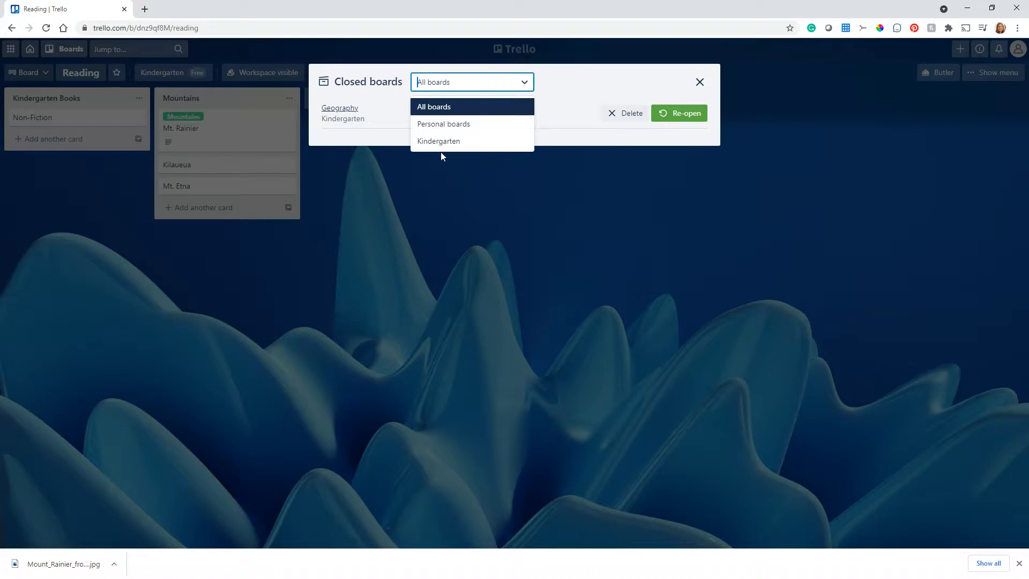
left_click(569, 86)
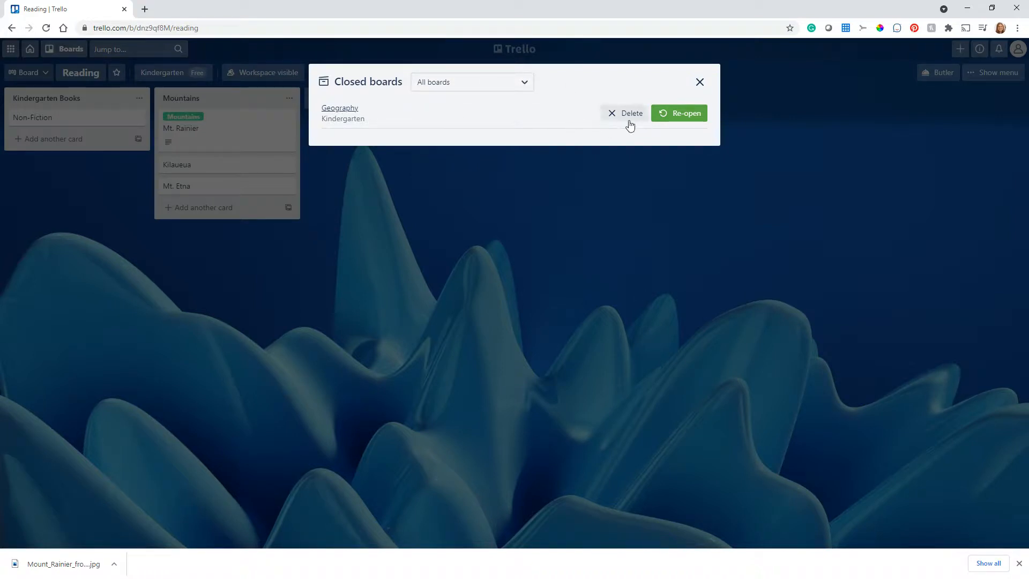
- Re-open the Geography board from the closed boards list and go to that board
left_click(684, 116)
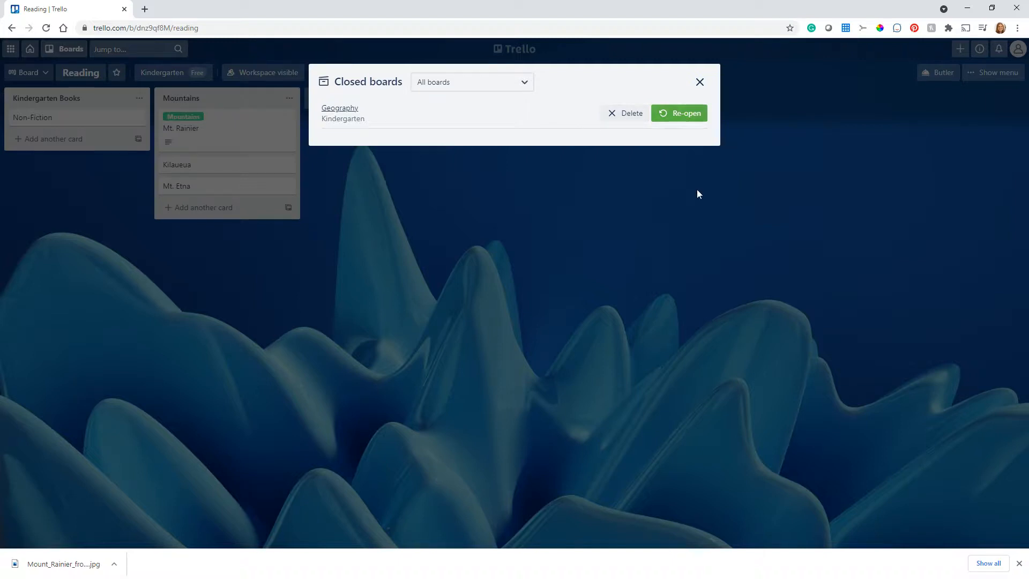
left_click(700, 83)
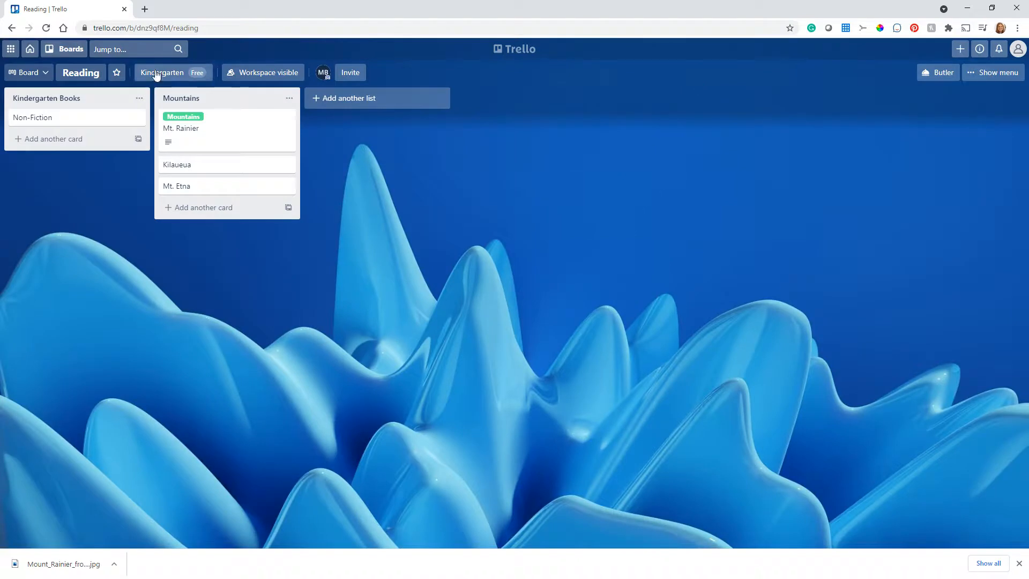
left_click(74, 50)
left_click(55, 121)
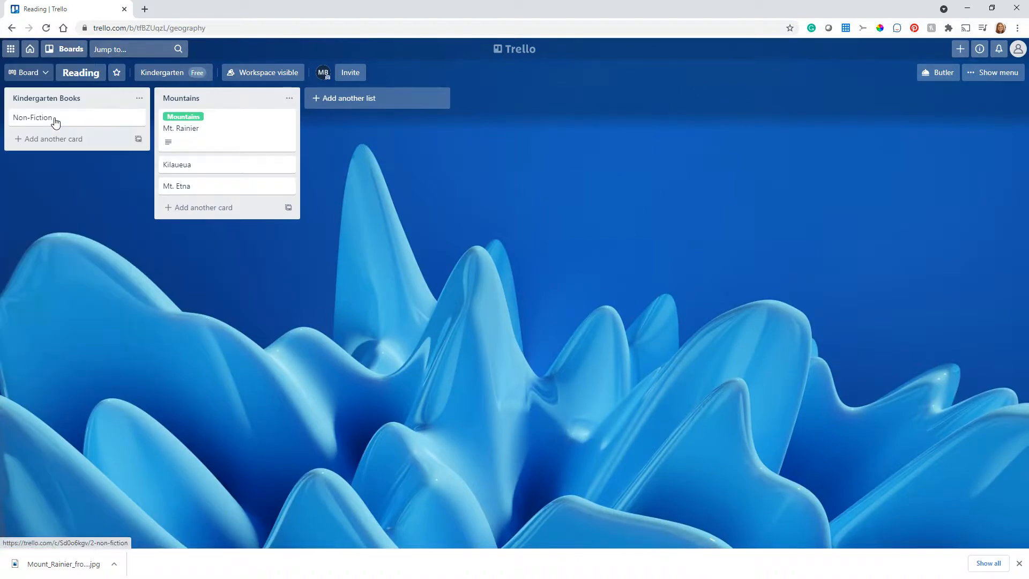